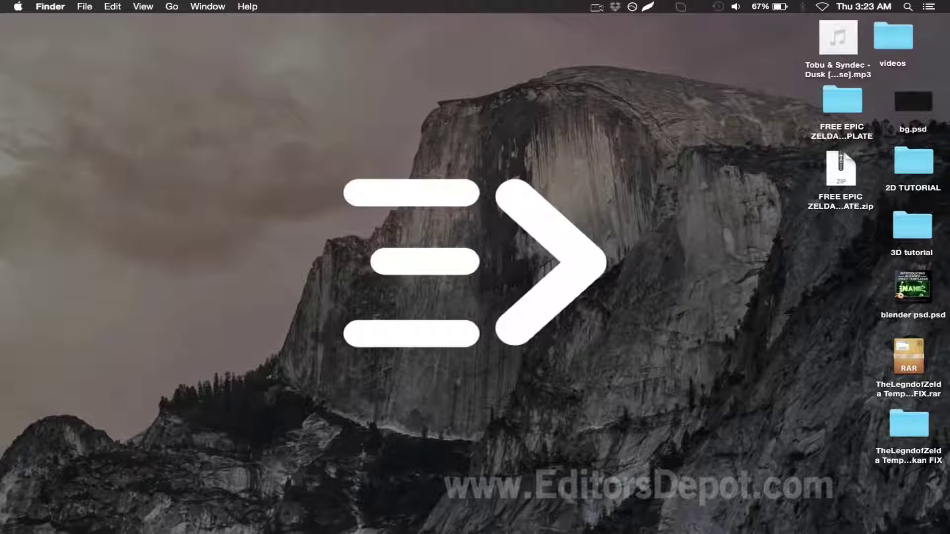
Bring the Cinema 4D intro project back up and scrub back through the text animation.
{"action": "mouse_move", "coordinate": [784, 532]}
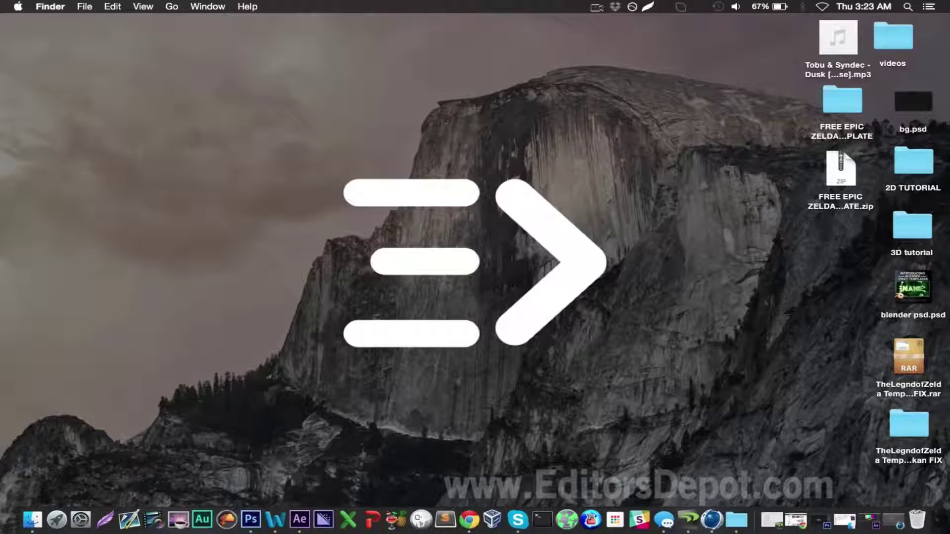
{"action": "left_click", "coordinate": [894, 520]}
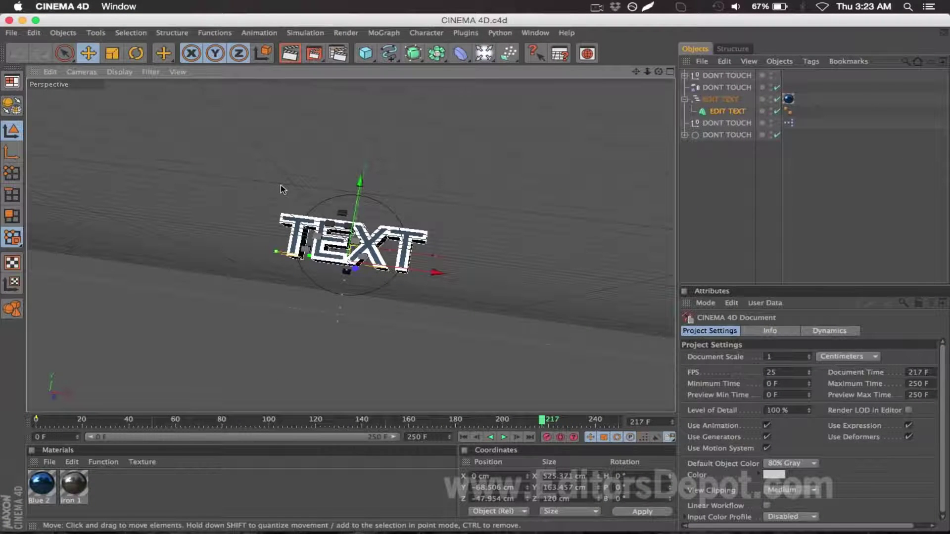
{"action": "left_click_drag", "start_coordinate": [300, 422], "coordinate": [553, 401]}
Change the EDIT TEXT object's wording from TEXT to EDITORS DEPOT.
{"action": "left_click", "coordinate": [727, 111]}
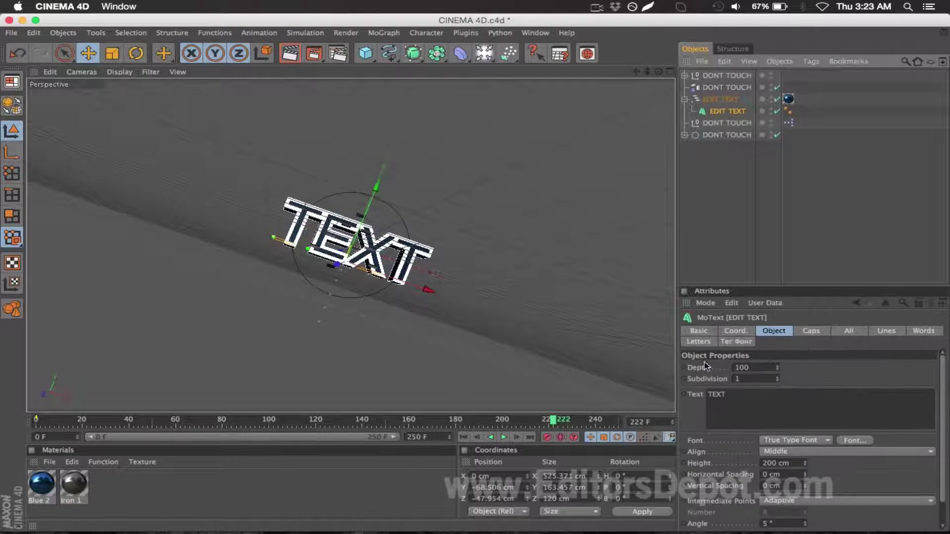
{"action": "double_click", "coordinate": [716, 394]}
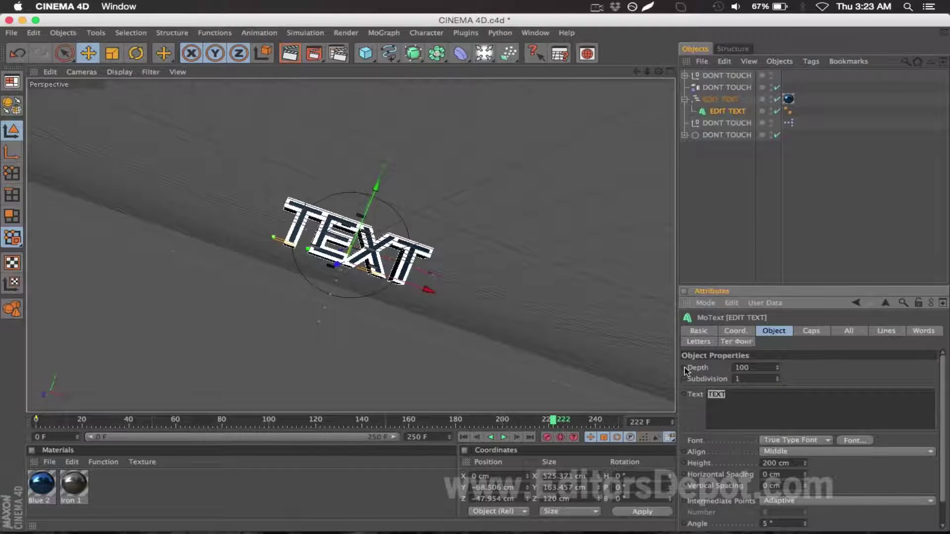
{"action": "type", "text": "EDIT TEXT"}
{"action": "key", "text": "super+a"}
{"action": "type", "text": "EDITOR SDEPOT"}
{"action": "key", "text": "BackSpace"}
{"action": "key", "text": "BackSpace"}
{"action": "key", "text": "BackSpace"}
{"action": "key", "text": "BackSpace"}
{"action": "key", "text": "BackSpace"}
{"action": "key", "text": "BackSpace"}
{"action": "key", "text": "BackSpace"}
{"action": "key", "text": "BackSpace"}
{"action": "type", "text": "RS DEPOT"}
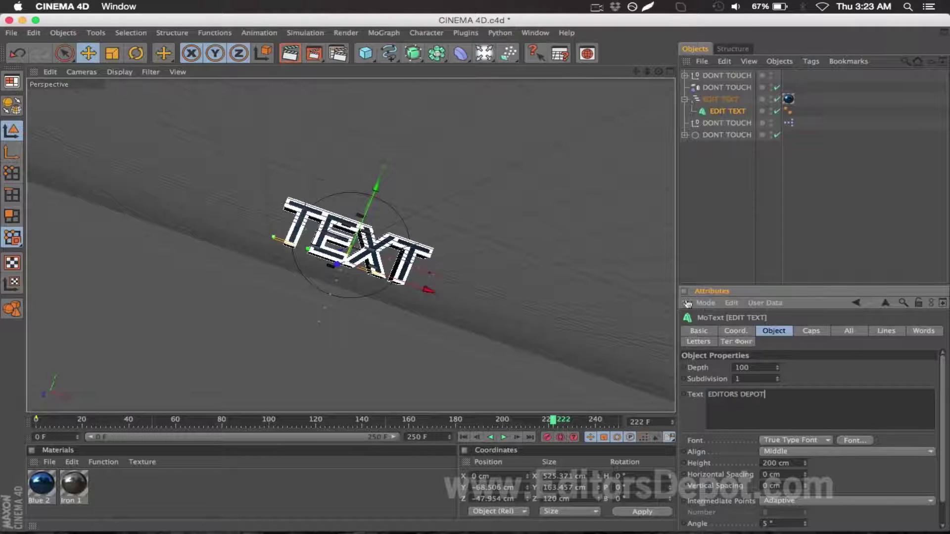
{"action": "left_click", "coordinate": [703, 262]}
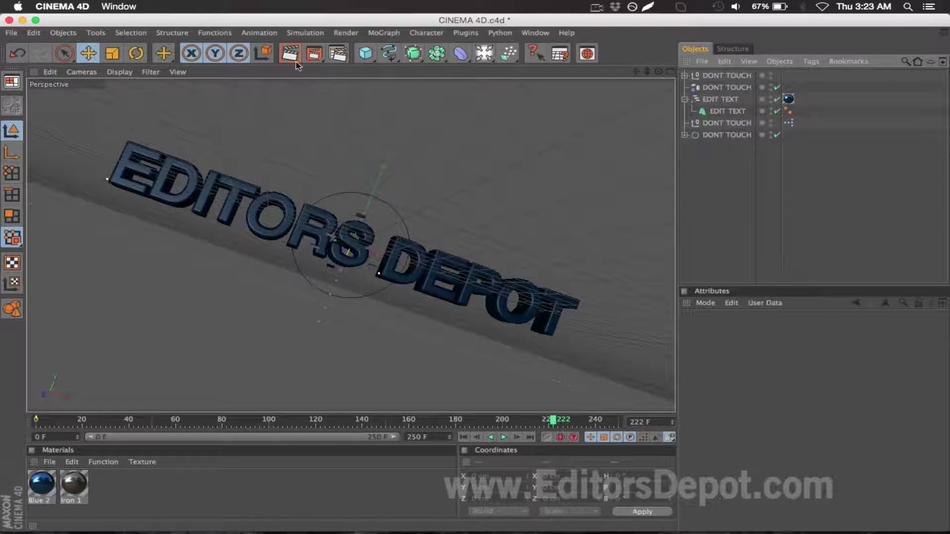
{"action": "left_click", "coordinate": [725, 111]}
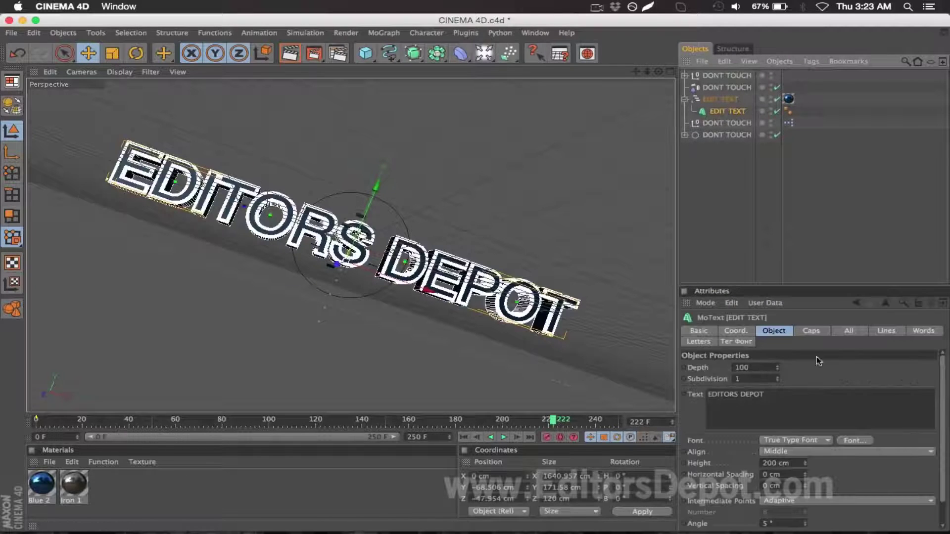
Set the EDITORS DEPOT text font to ! PEPSI !
{"action": "left_click", "coordinate": [854, 441]}
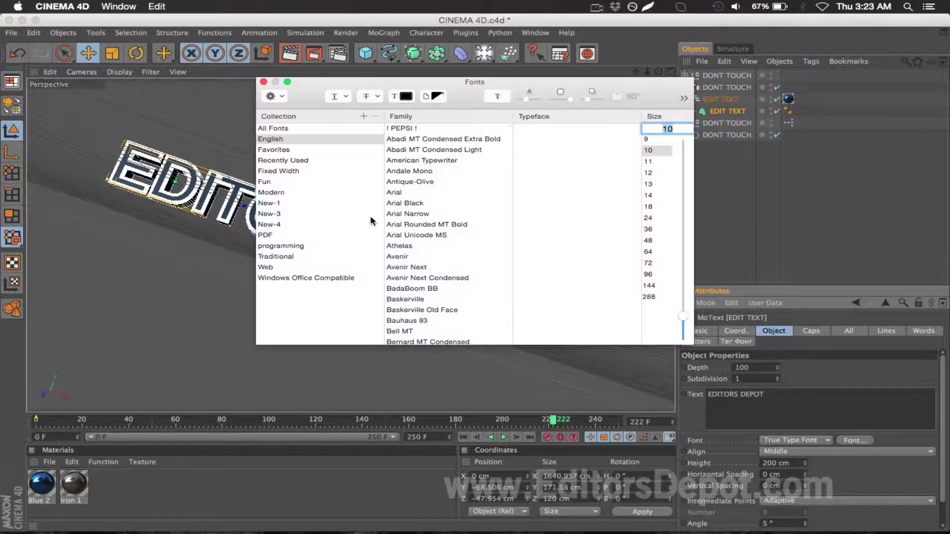
{"action": "left_click", "coordinate": [394, 138]}
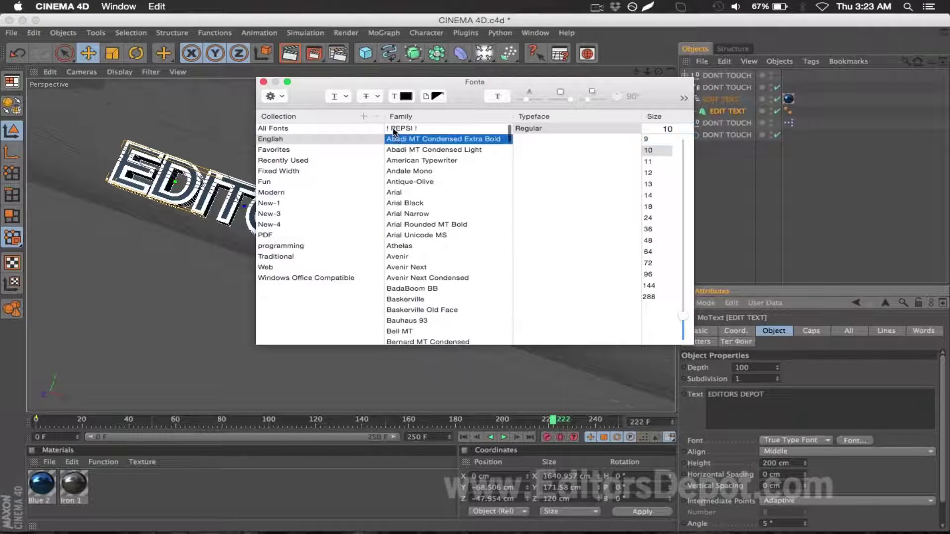
{"action": "left_click", "coordinate": [393, 129]}
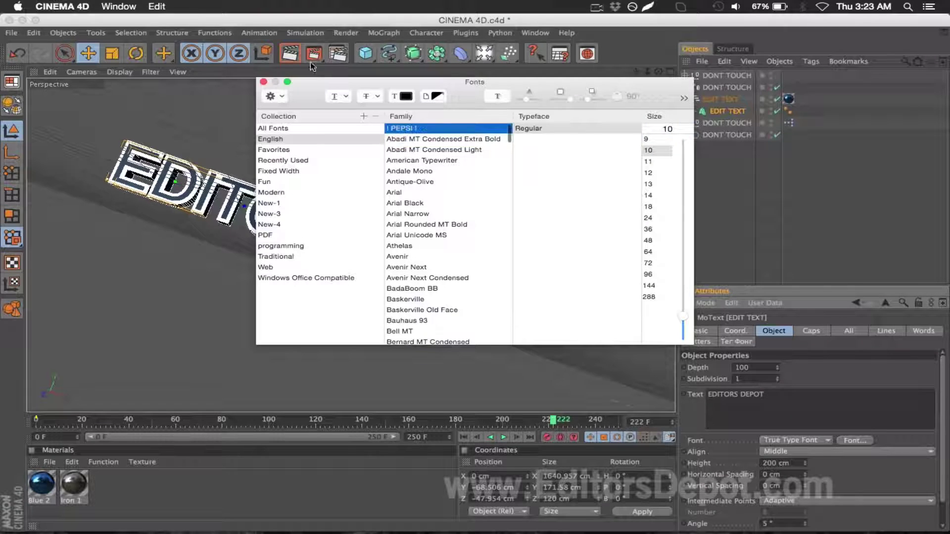
{"action": "left_click", "coordinate": [264, 82]}
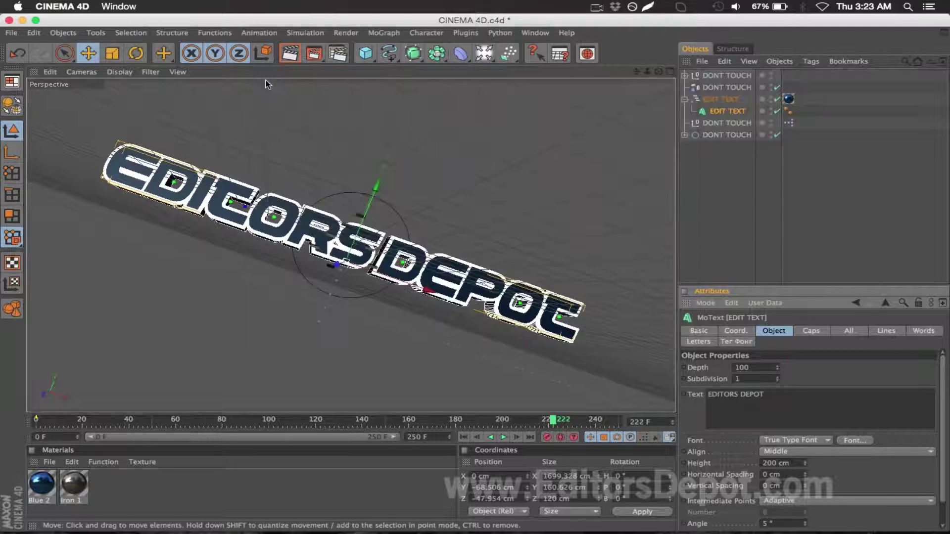
Render a preview of the active view, dismiss the texture warning, and scrub to an earlier frame.
{"action": "left_click", "coordinate": [291, 54]}
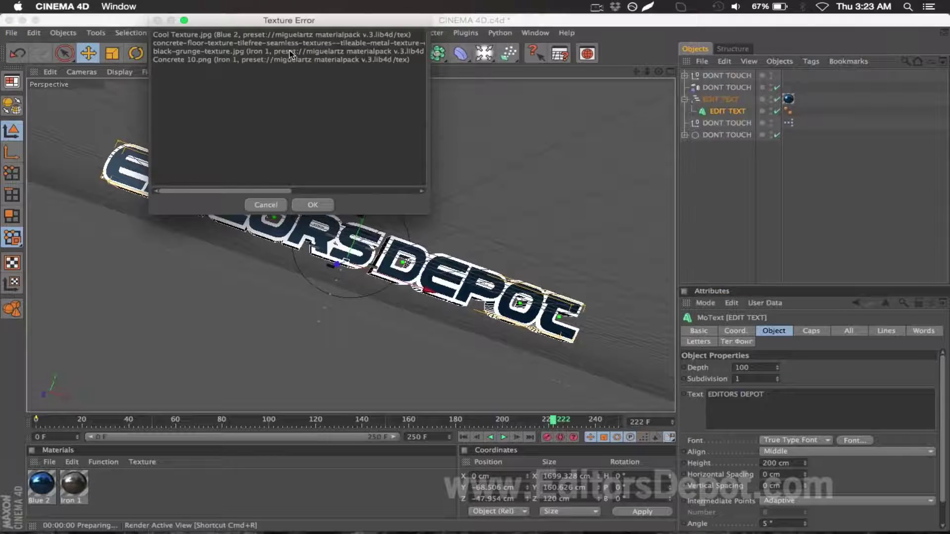
{"action": "key", "text": "Return"}
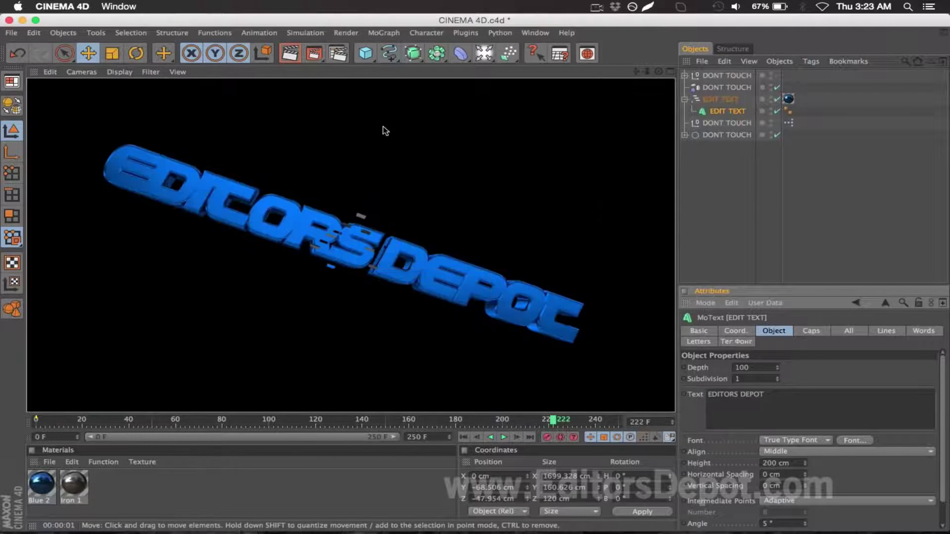
{"action": "left_click", "coordinate": [405, 136]}
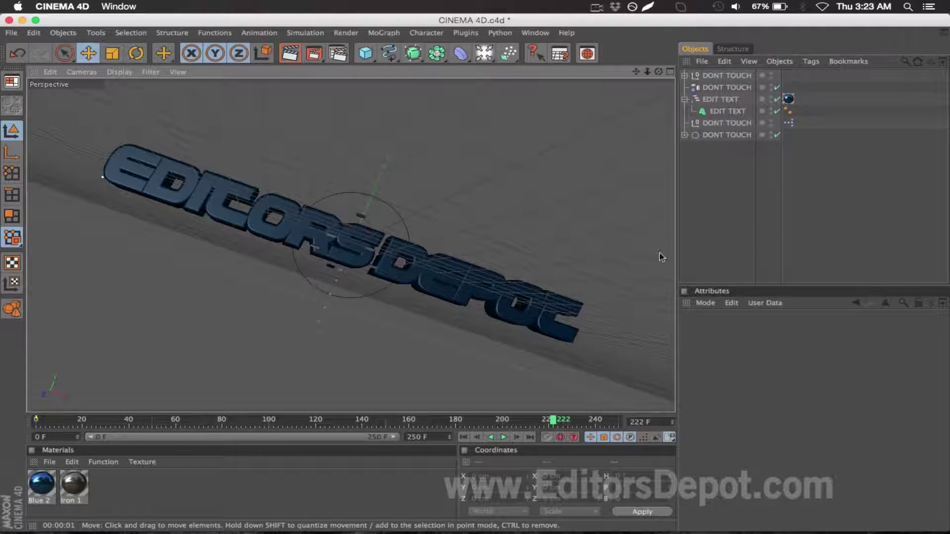
{"action": "left_click_drag", "start_coordinate": [352, 422], "coordinate": [262, 427]}
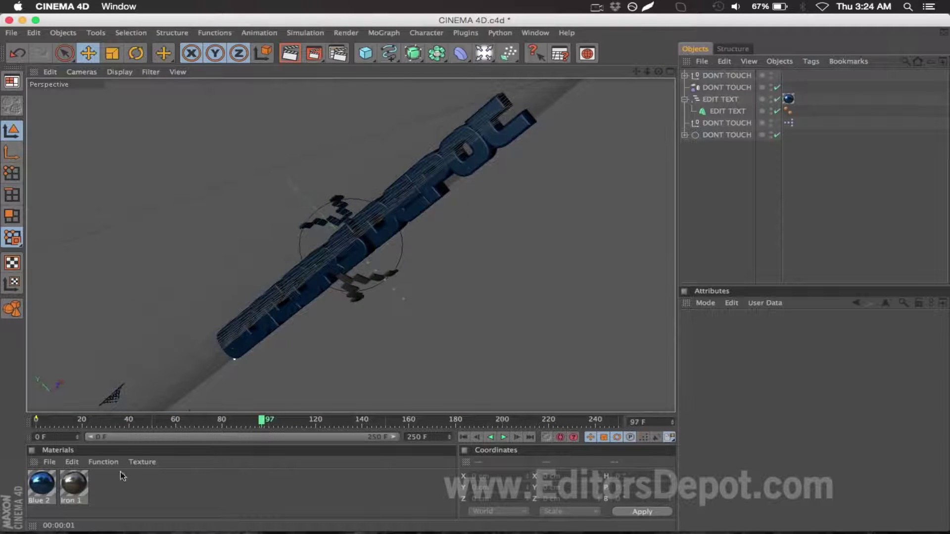
Recolour the Blue 2 material to red 219, with blue at 0 and green lowered.
{"action": "double_click", "coordinate": [41, 486]}
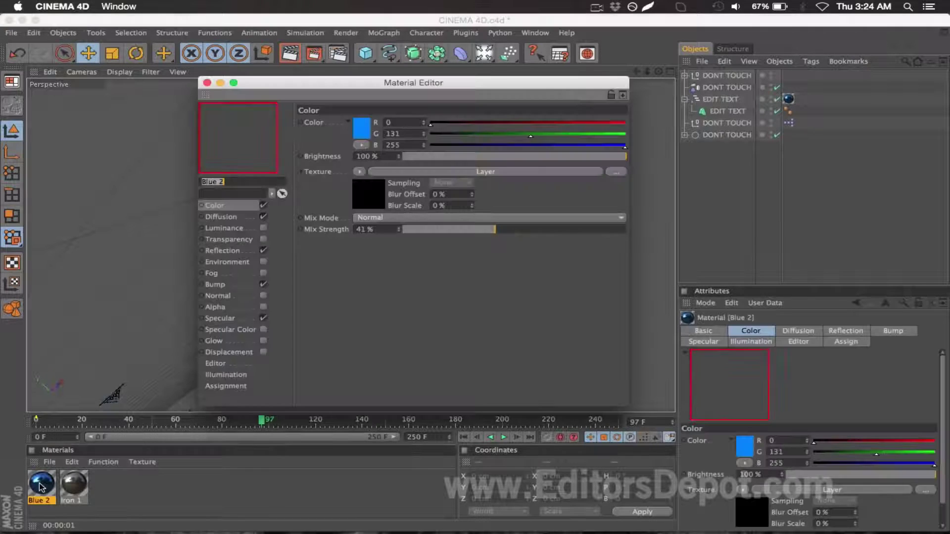
{"action": "left_click", "coordinate": [460, 135]}
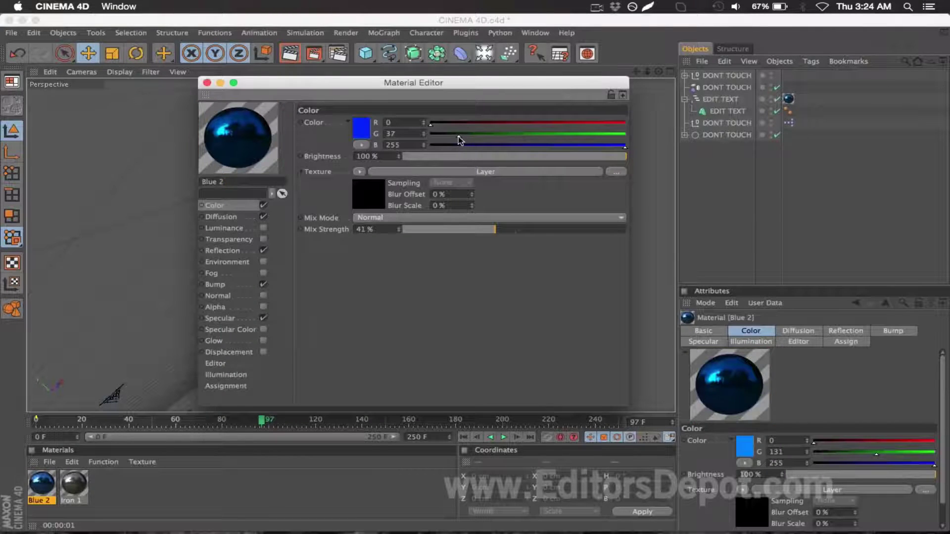
{"action": "left_click", "coordinate": [426, 145]}
{"action": "left_click_drag", "start_coordinate": [498, 124], "coordinate": [597, 122]}
{"action": "left_click", "coordinate": [207, 82]}
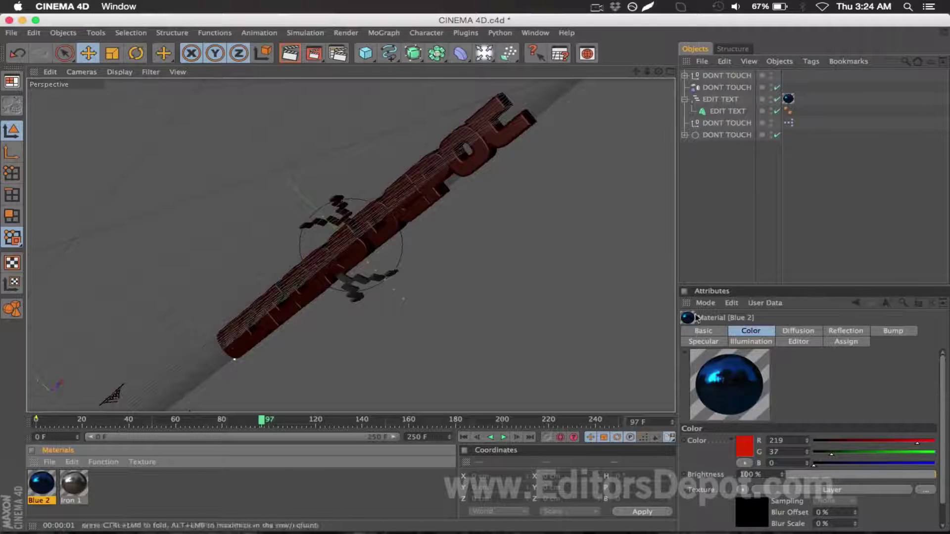
Set the material's reflection colour to magenta, with red 225 and green 43.
{"action": "left_click", "coordinate": [756, 329]}
{"action": "left_click", "coordinate": [798, 330]}
{"action": "left_click", "coordinate": [846, 331]}
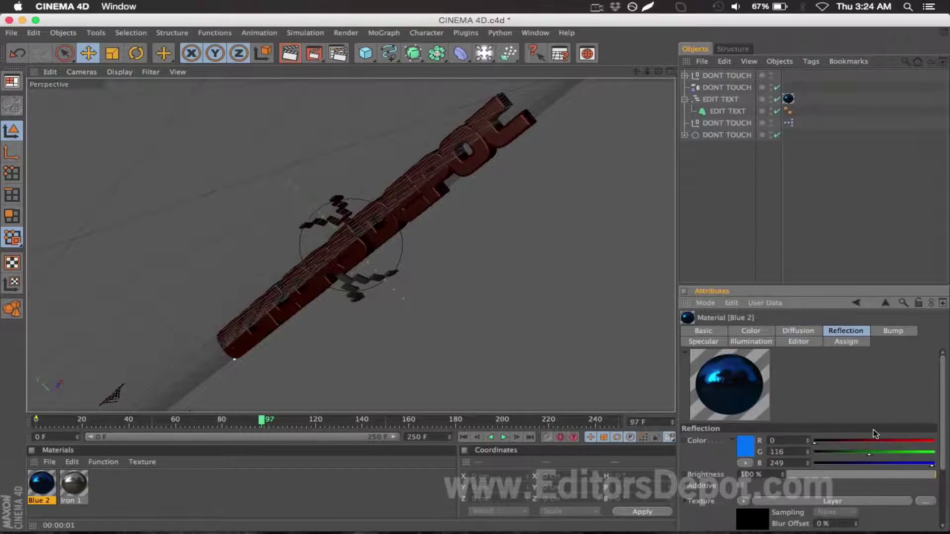
{"action": "left_click", "coordinate": [919, 441]}
{"action": "left_click_drag", "start_coordinate": [921, 444], "coordinate": [922, 444]}
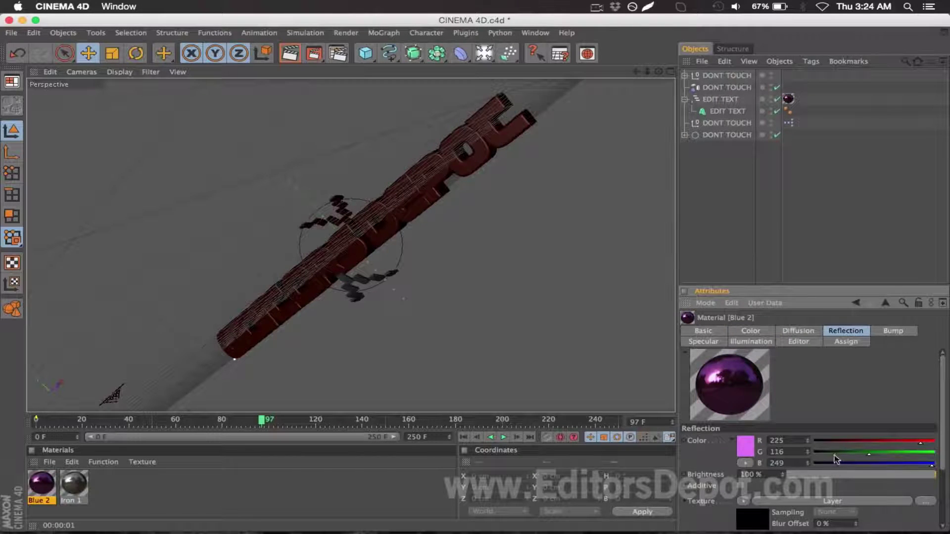
{"action": "left_click", "coordinate": [834, 454]}
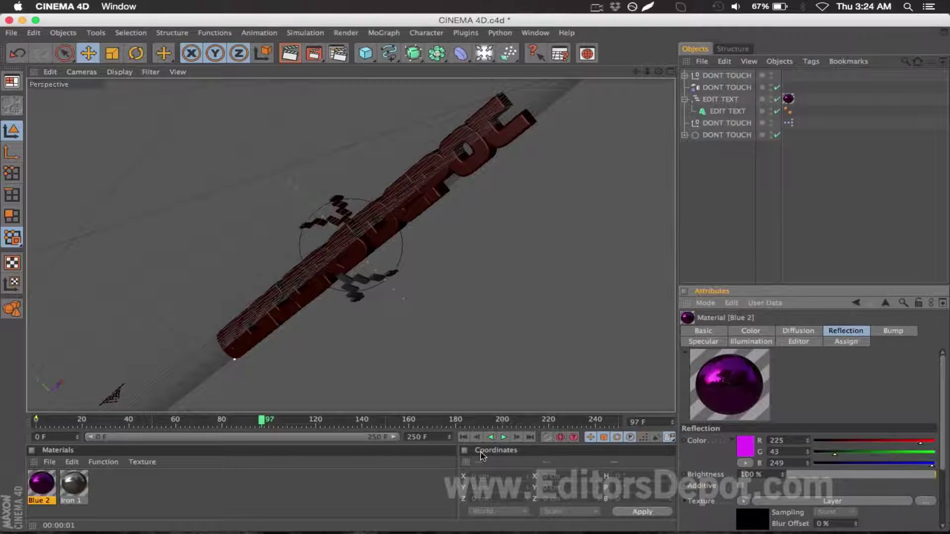
Review the Blue 2 material's Color, Diffusion, Reflection, Bump and other channel settings.
{"action": "double_click", "coordinate": [39, 485]}
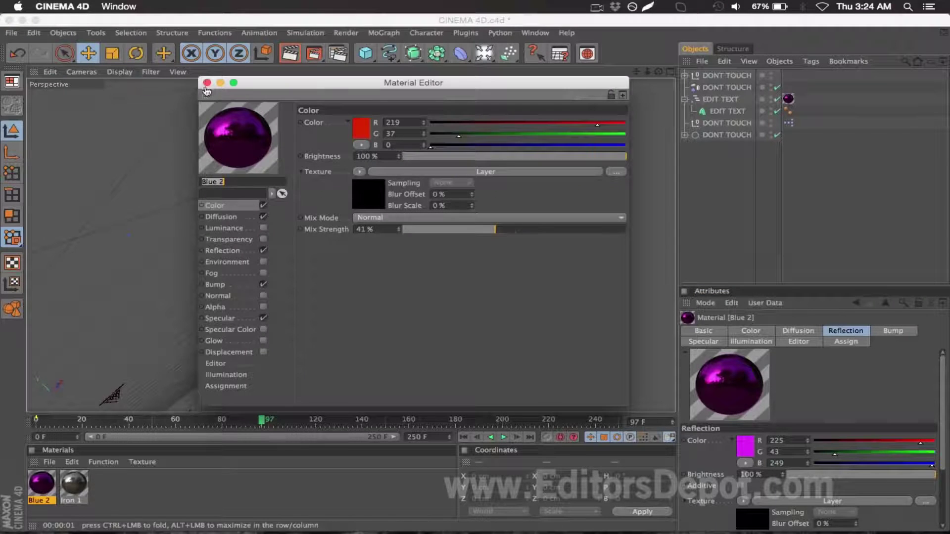
{"action": "left_click", "coordinate": [207, 82]}
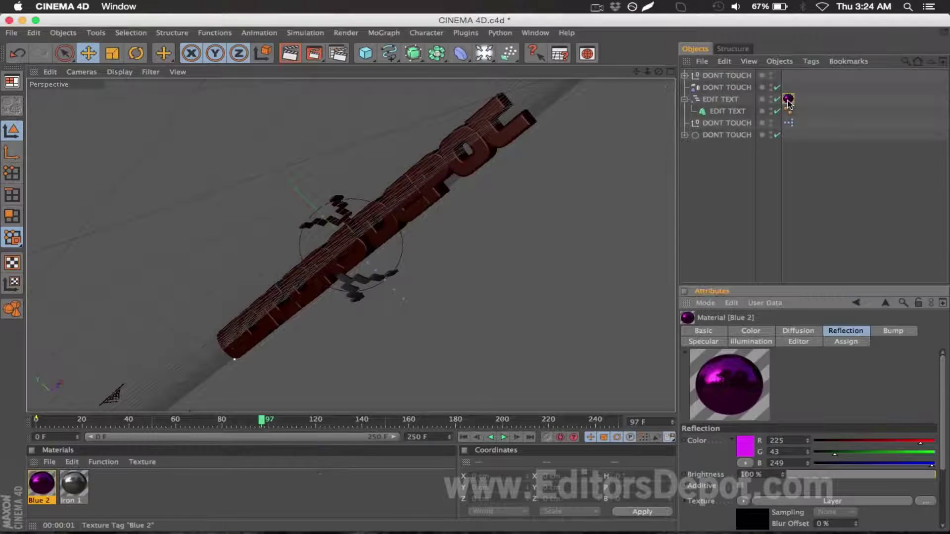
{"action": "left_click", "coordinate": [703, 331]}
{"action": "left_click", "coordinate": [751, 330]}
{"action": "left_click", "coordinate": [797, 331]}
{"action": "left_click", "coordinate": [752, 330]}
{"action": "left_click", "coordinate": [844, 330]}
{"action": "left_click", "coordinate": [890, 332]}
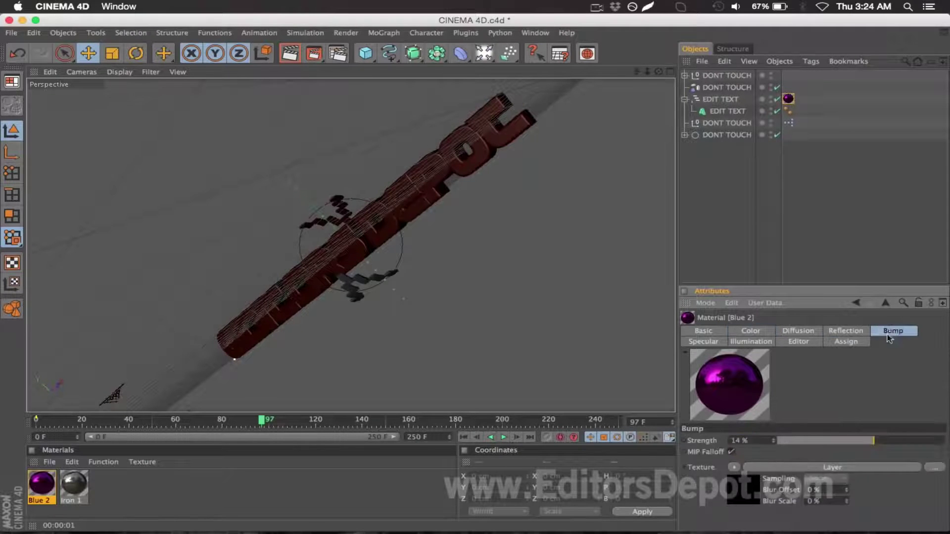
{"action": "left_click", "coordinate": [861, 342]}
{"action": "left_click", "coordinate": [811, 342]}
{"action": "left_click", "coordinate": [765, 342]}
{"action": "left_click", "coordinate": [720, 340]}
{"action": "left_click", "coordinate": [715, 331]}
{"action": "left_click", "coordinate": [747, 331]}
{"action": "left_click", "coordinate": [788, 332]}
{"action": "left_click", "coordinate": [840, 331]}
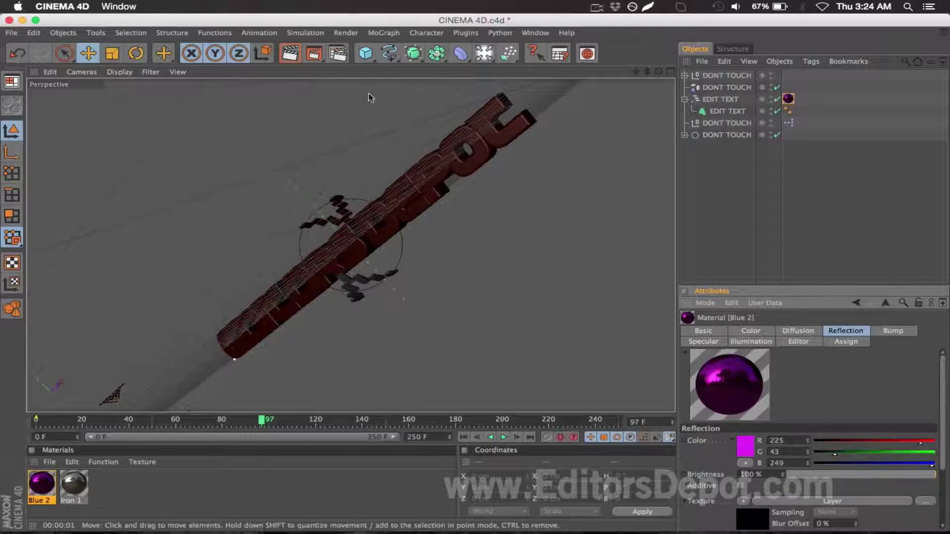
Render a magenta test preview, return to the editor view, and scrub to frame 203.
{"action": "left_click", "coordinate": [287, 53]}
{"action": "key", "text": "Return"}
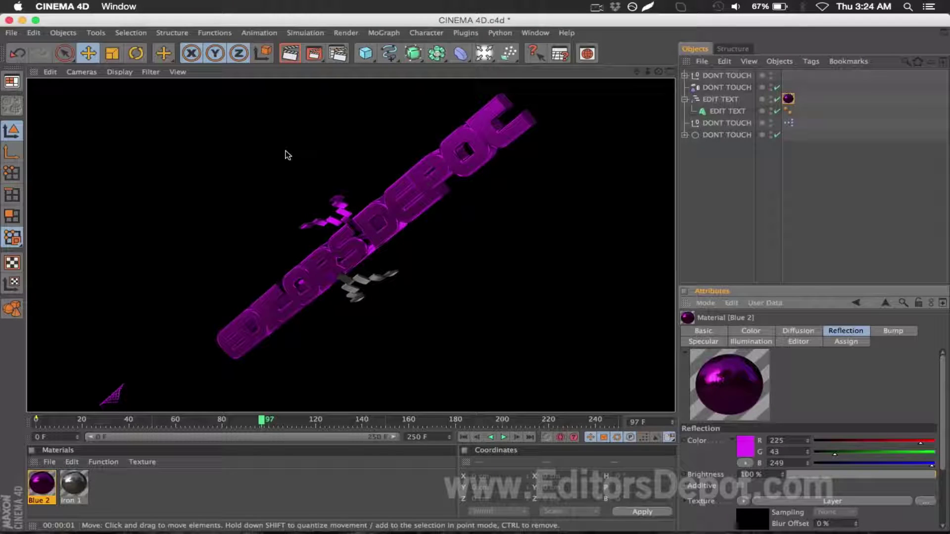
{"action": "left_click", "coordinate": [287, 155]}
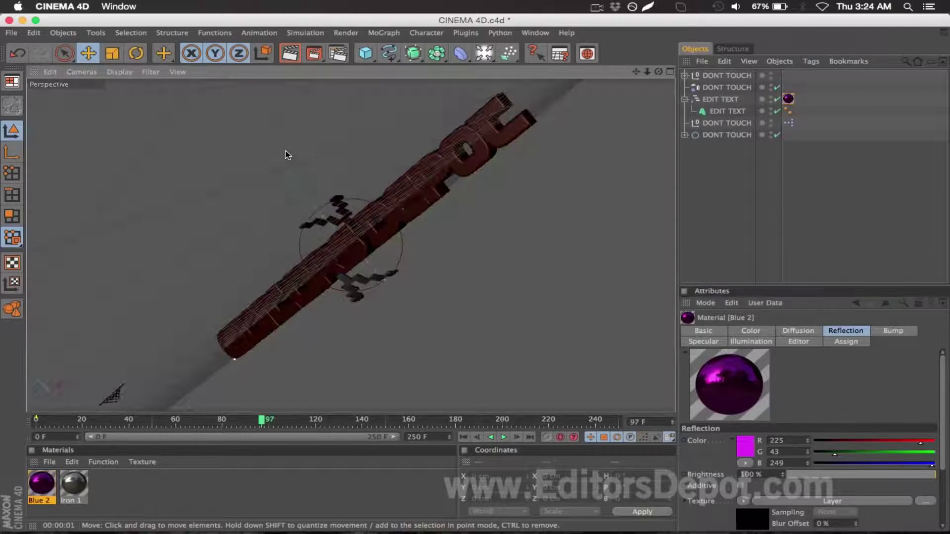
{"action": "left_click", "coordinate": [361, 419]}
{"action": "left_click_drag", "start_coordinate": [361, 419], "coordinate": [509, 419]}
In Render Settings, confirm the 1280x720 output and set the Save format to QuickTime Movie.
{"action": "left_click", "coordinate": [338, 53]}
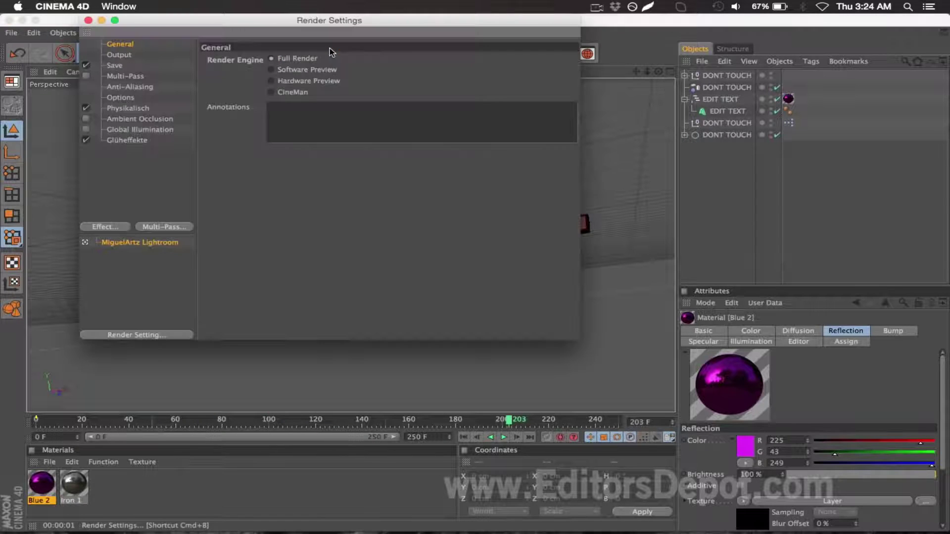
{"action": "left_click", "coordinate": [159, 54]}
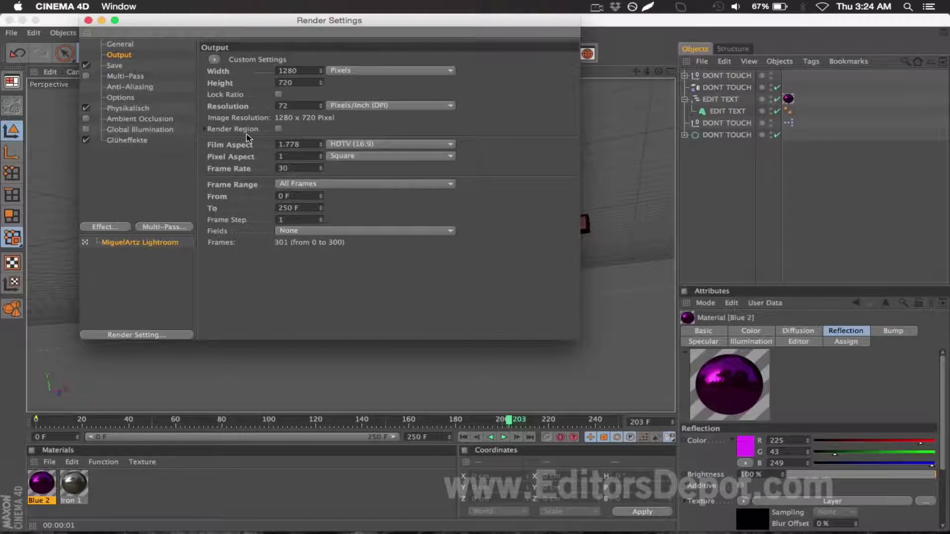
{"action": "left_click", "coordinate": [130, 65]}
{"action": "left_click", "coordinate": [302, 94]}
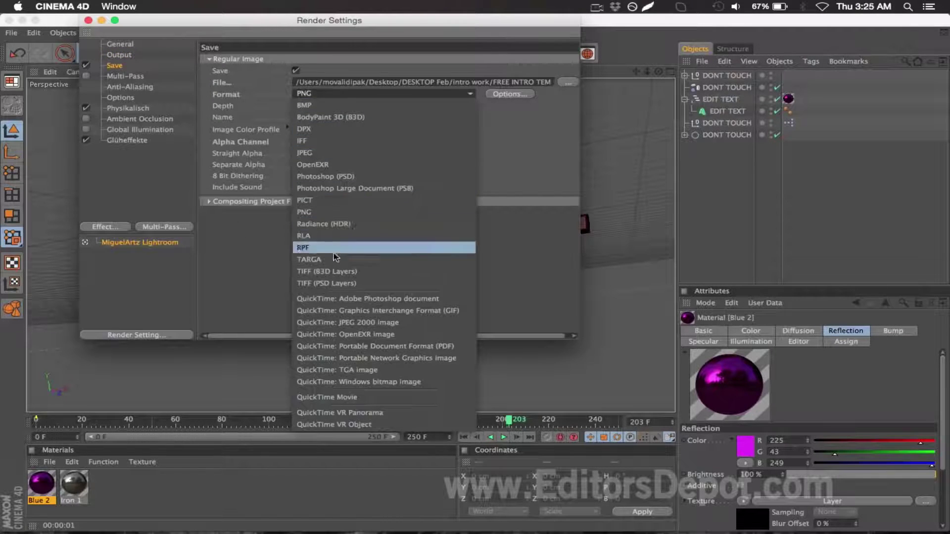
{"action": "left_click", "coordinate": [253, 233]}
{"action": "left_click", "coordinate": [308, 94]}
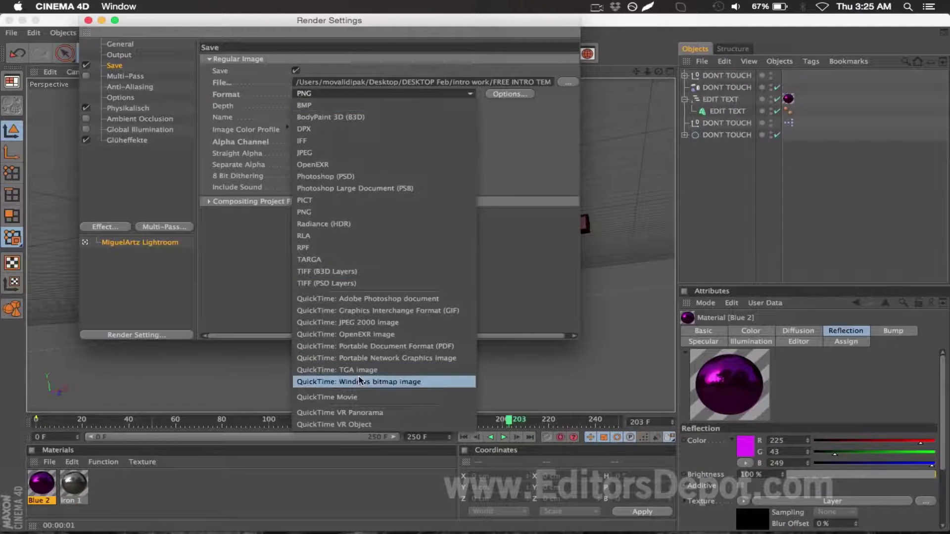
{"action": "left_click", "coordinate": [354, 396]}
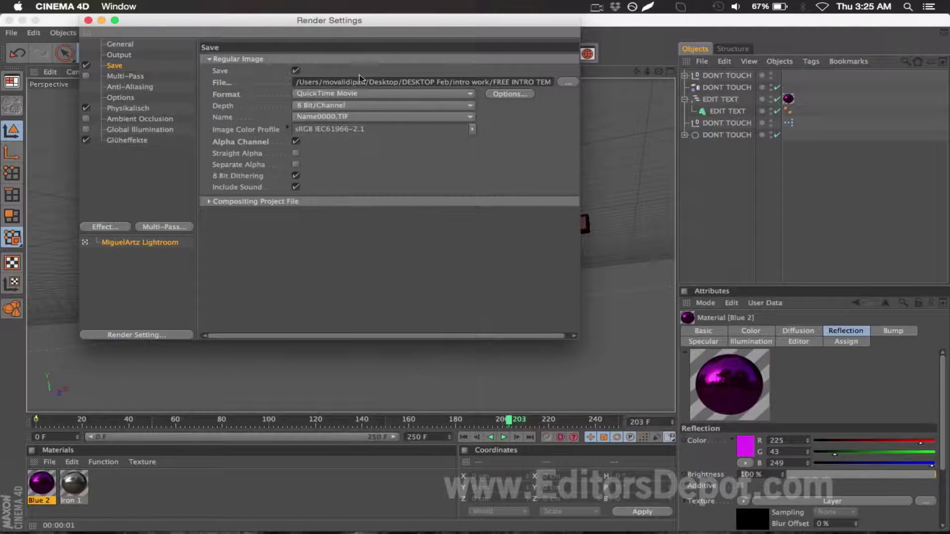
{"action": "left_click_drag", "start_coordinate": [524, 82], "coordinate": [331, 82]}
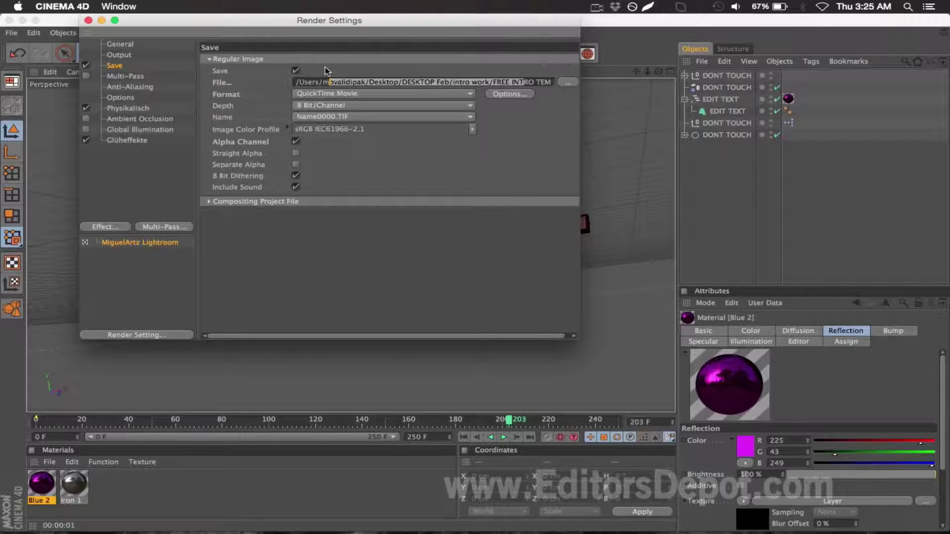
{"action": "left_click", "coordinate": [280, 84]}
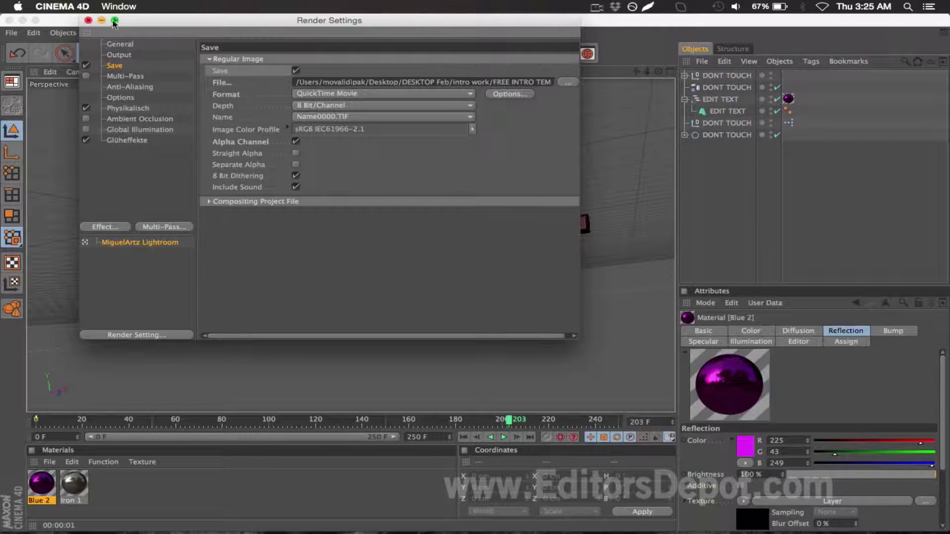
{"action": "left_click", "coordinate": [88, 20]}
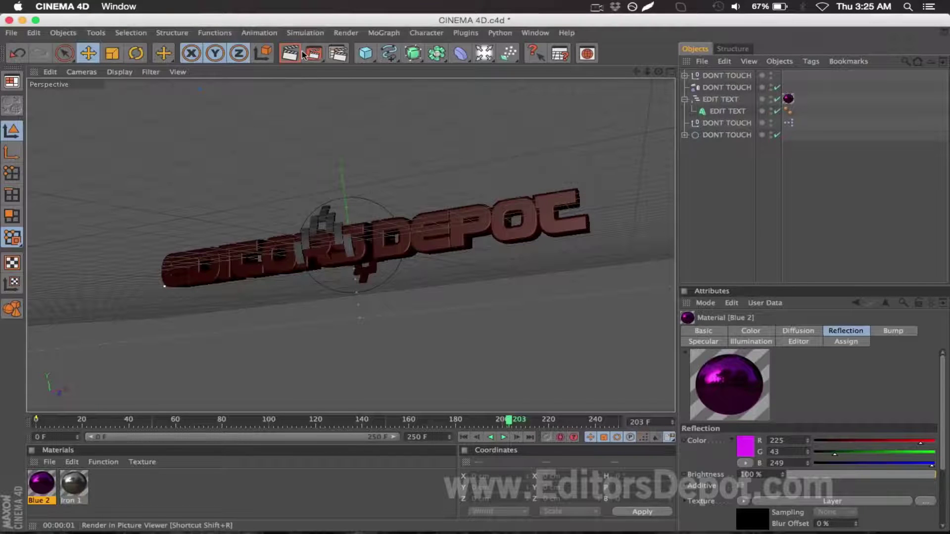
Switch to After Effects and close the Untitled Project without saving.
{"action": "left_click", "coordinate": [313, 528]}
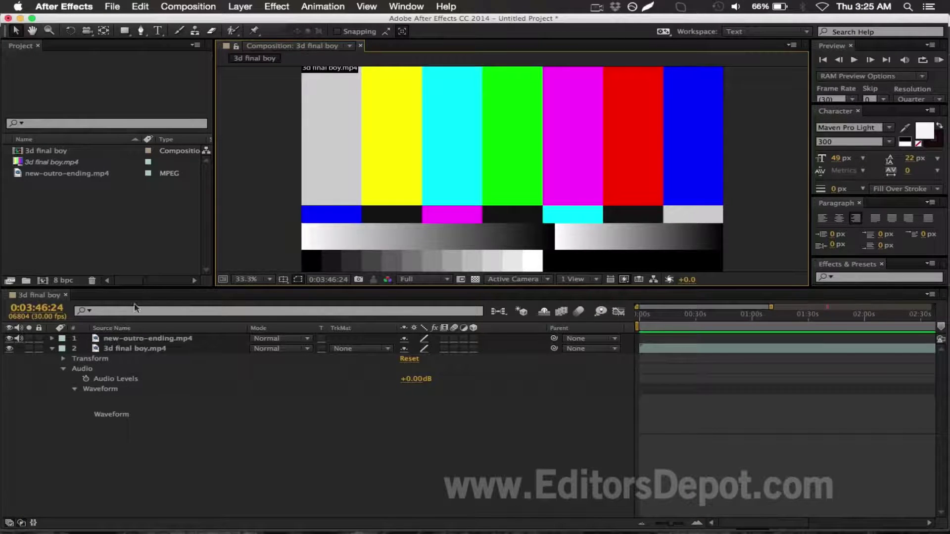
{"action": "key", "text": "super+q"}
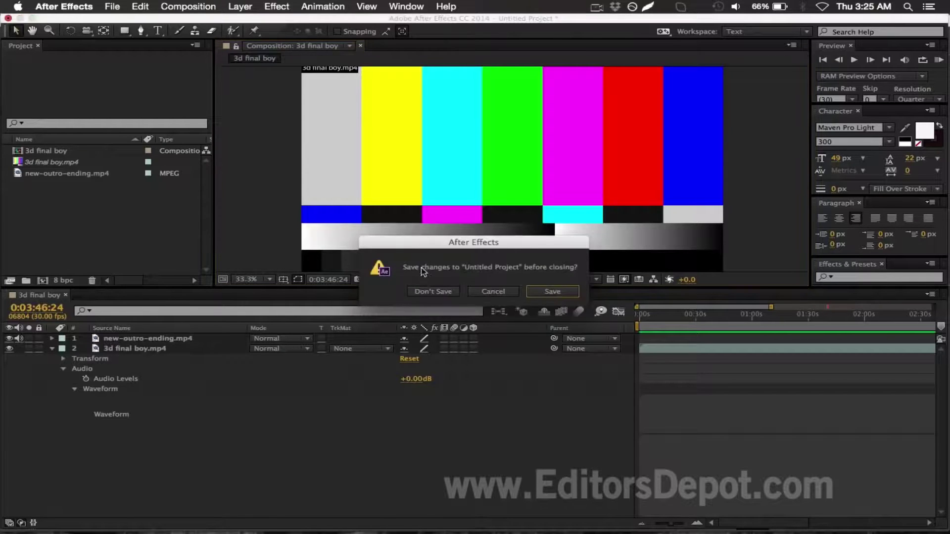
{"action": "key", "text": "super+d"}
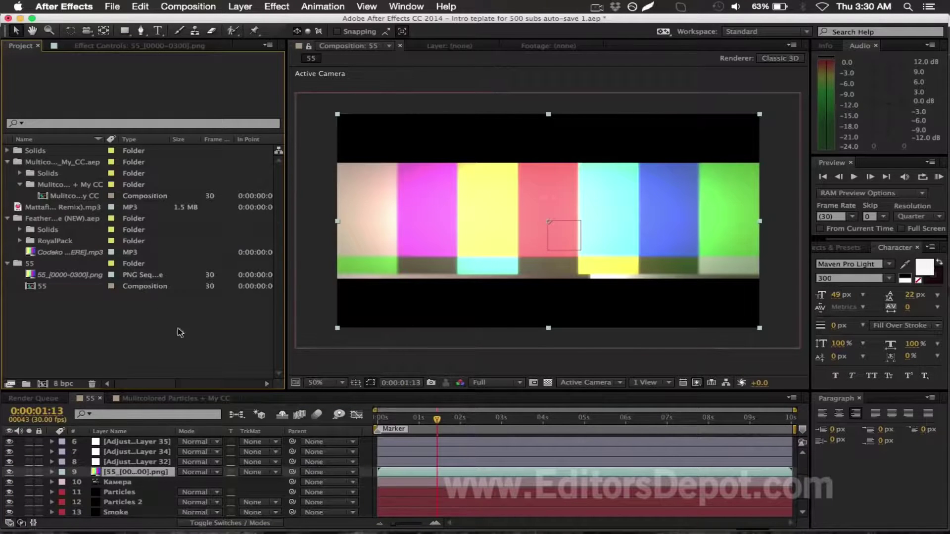
Replace the 55_[0000-0300].png sequence footage with c4d rendered.mov.
{"action": "left_click", "coordinate": [96, 277]}
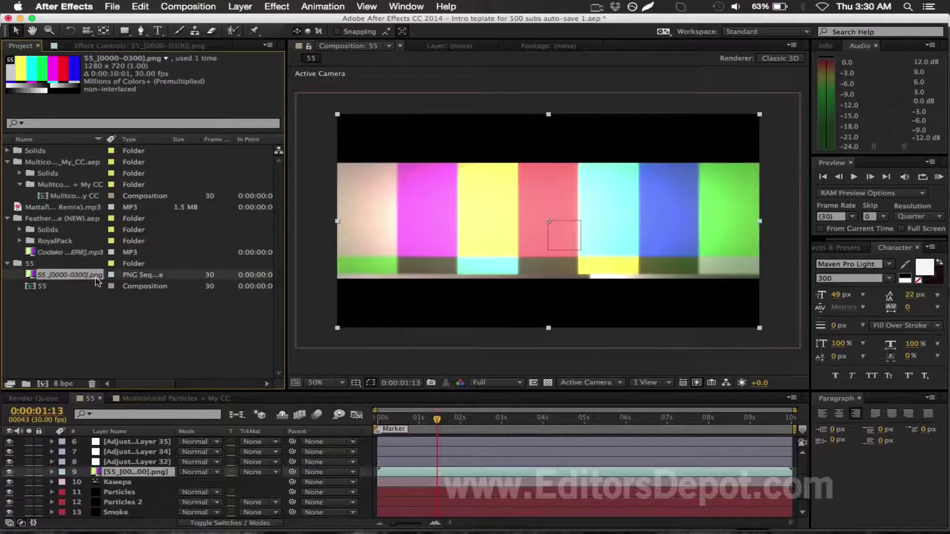
{"action": "left_click", "coordinate": [68, 253]}
{"action": "left_click", "coordinate": [66, 274]}
{"action": "scroll", "coordinate": [101, 271], "scroll_direction": "right", "scroll_amount": 2}
{"action": "scroll", "coordinate": [99, 269], "scroll_direction": "left", "scroll_amount": 2}
{"action": "key", "text": "super+h"}
{"action": "left_click", "coordinate": [442, 221]}
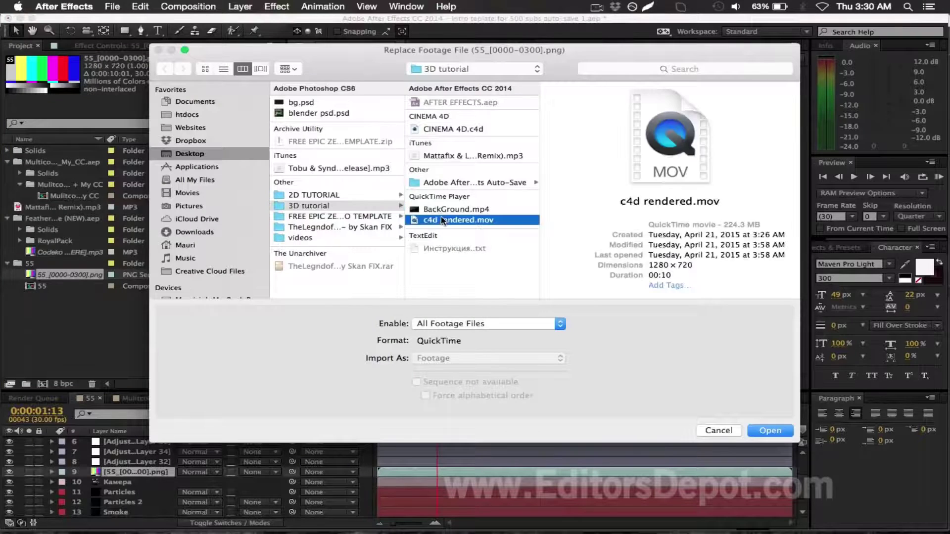
{"action": "key", "text": "Return"}
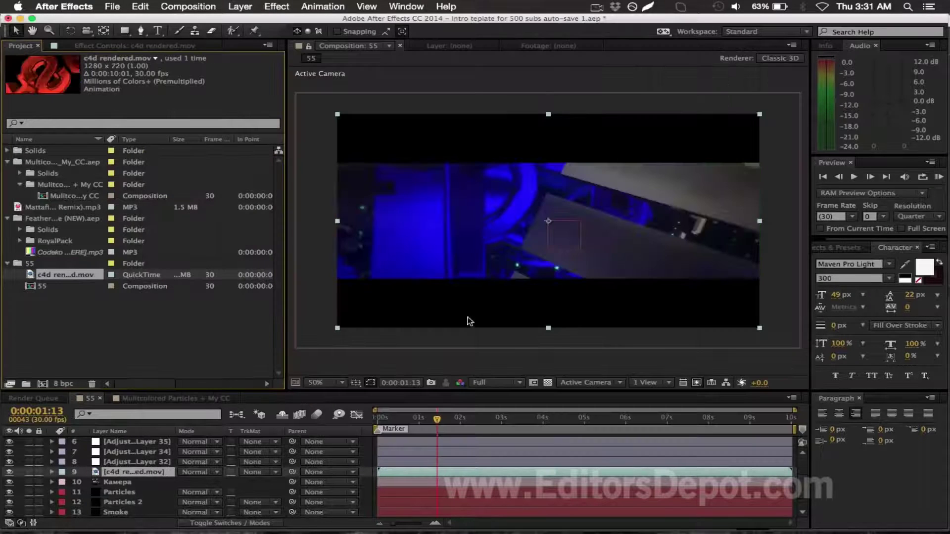
Start replacing the Codeko music file with the Mattafix & LEEX Big City Life track.
{"action": "left_click", "coordinate": [68, 253]}
{"action": "key", "text": "super+h"}
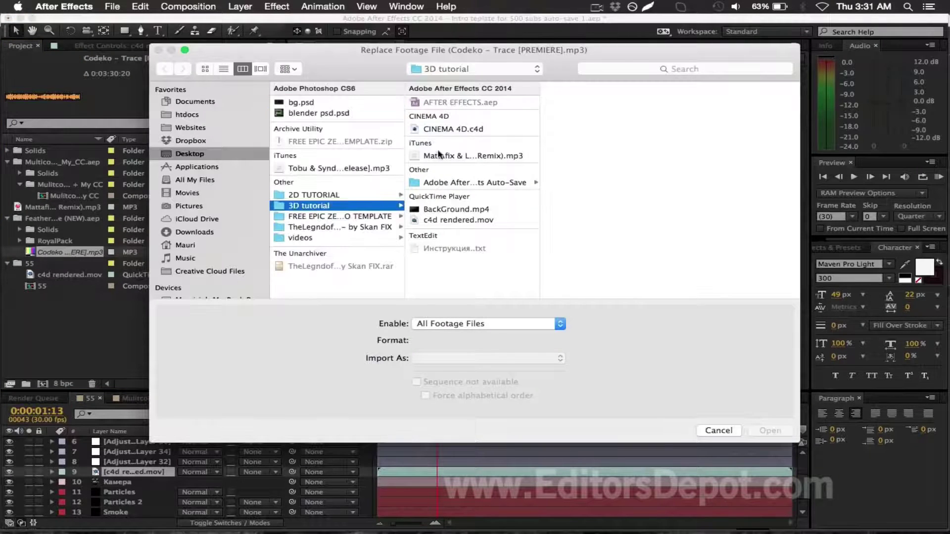
{"action": "left_click", "coordinate": [435, 155]}
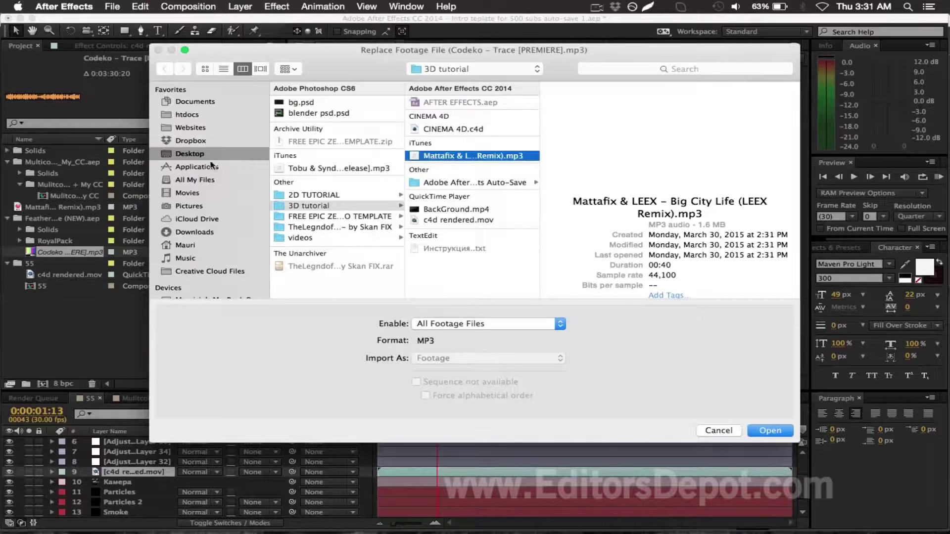
Confirm the Mattafix & LEEX music swap and move the preview to 0:00:04:00.
{"action": "key", "text": "Return"}
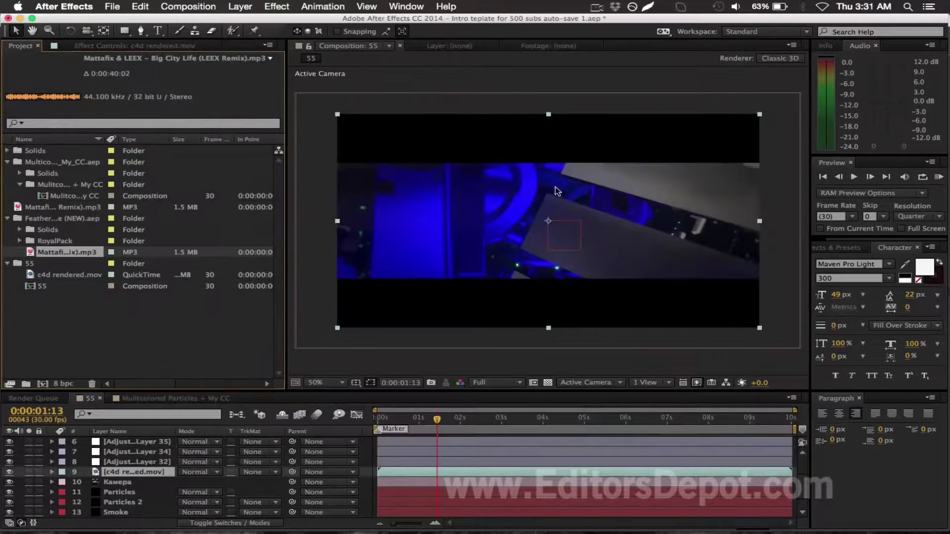
{"action": "left_click", "coordinate": [484, 419]}
{"action": "left_click_drag", "start_coordinate": [484, 421], "coordinate": [544, 420]}
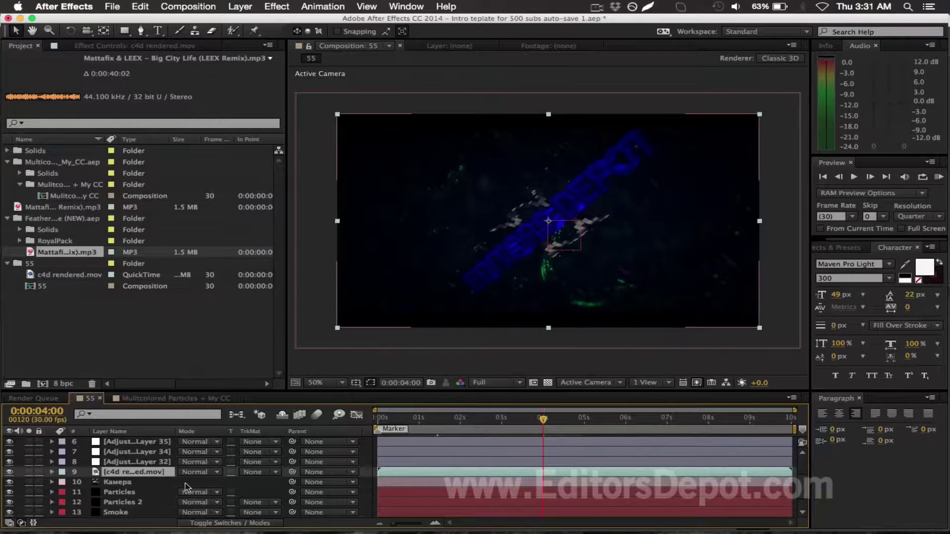
Add c4d rendered.mov as a top layer, undo it, and deselect the layer.
{"action": "scroll", "coordinate": [173, 510], "scroll_direction": "up", "scroll_amount": 1}
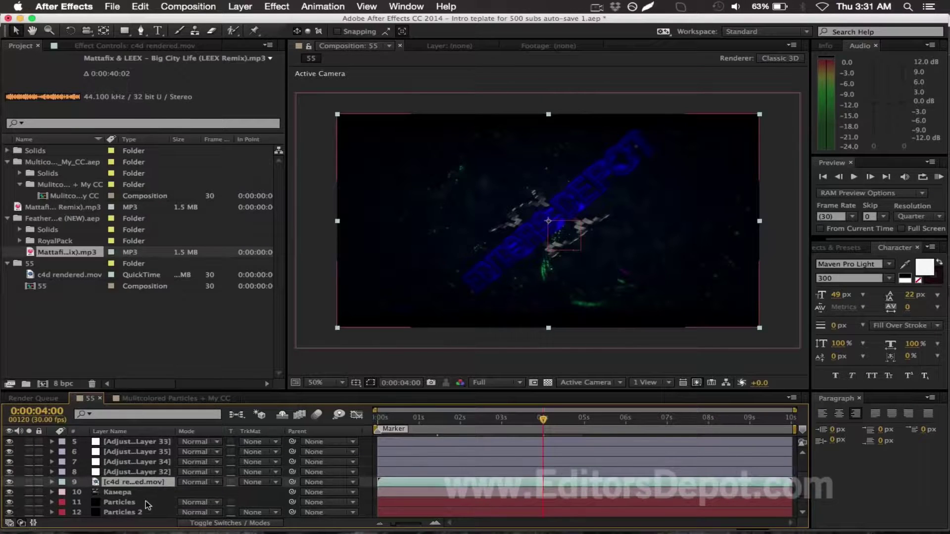
{"action": "scroll", "coordinate": [126, 460], "scroll_direction": "up", "scroll_amount": 4}
{"action": "left_click_drag", "start_coordinate": [121, 442], "coordinate": [120, 440]}
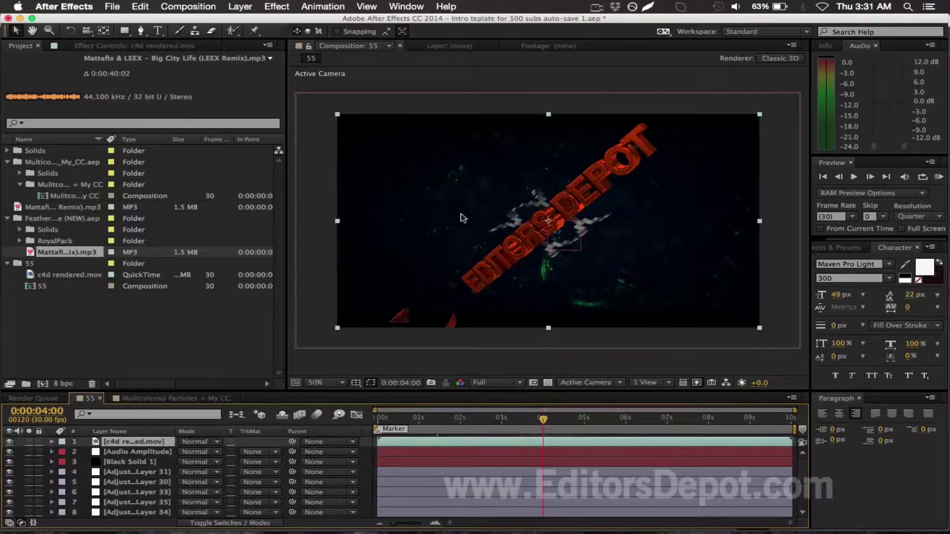
{"action": "key", "text": "super+shift+bracketleft"}
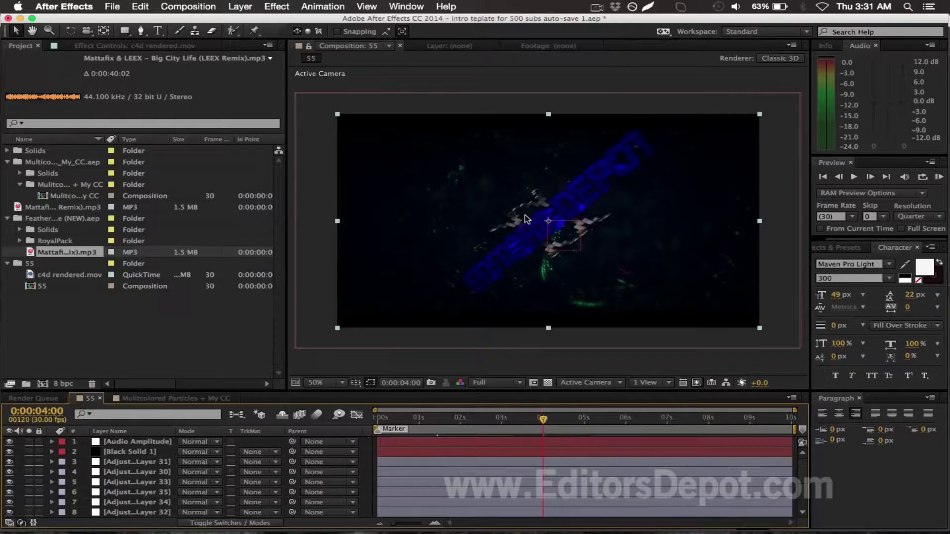
{"action": "scroll", "coordinate": [584, 476], "scroll_direction": "down", "scroll_amount": 1}
{"action": "scroll", "coordinate": [584, 476], "scroll_direction": "down", "scroll_amount": 5}
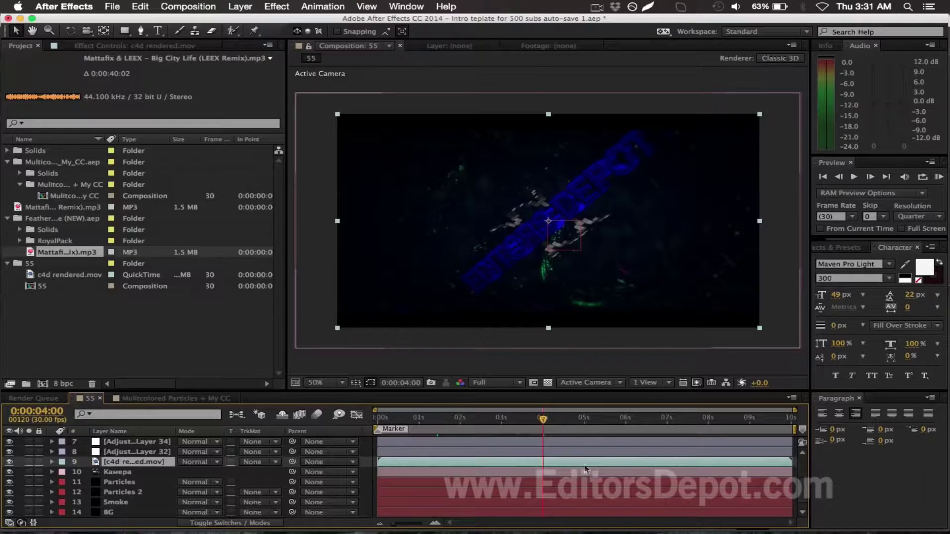
{"action": "left_click", "coordinate": [569, 360]}
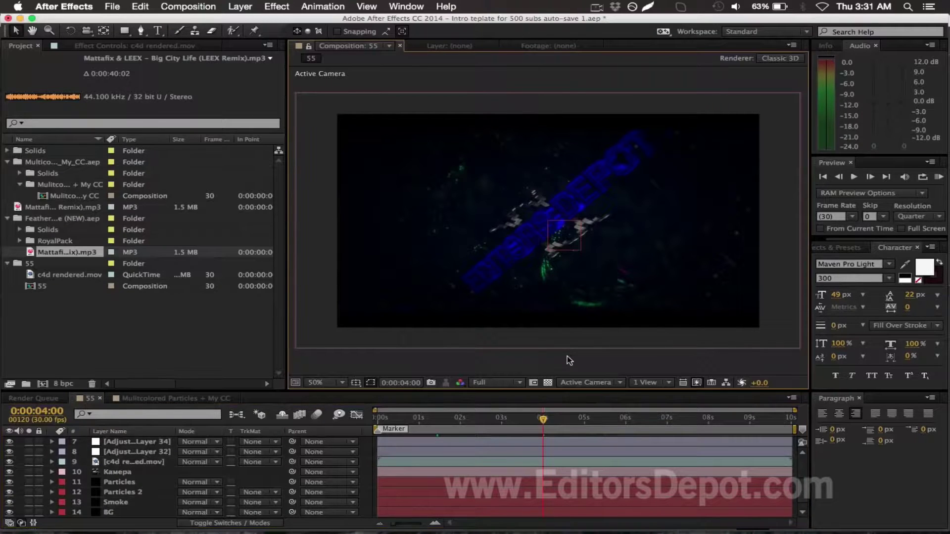